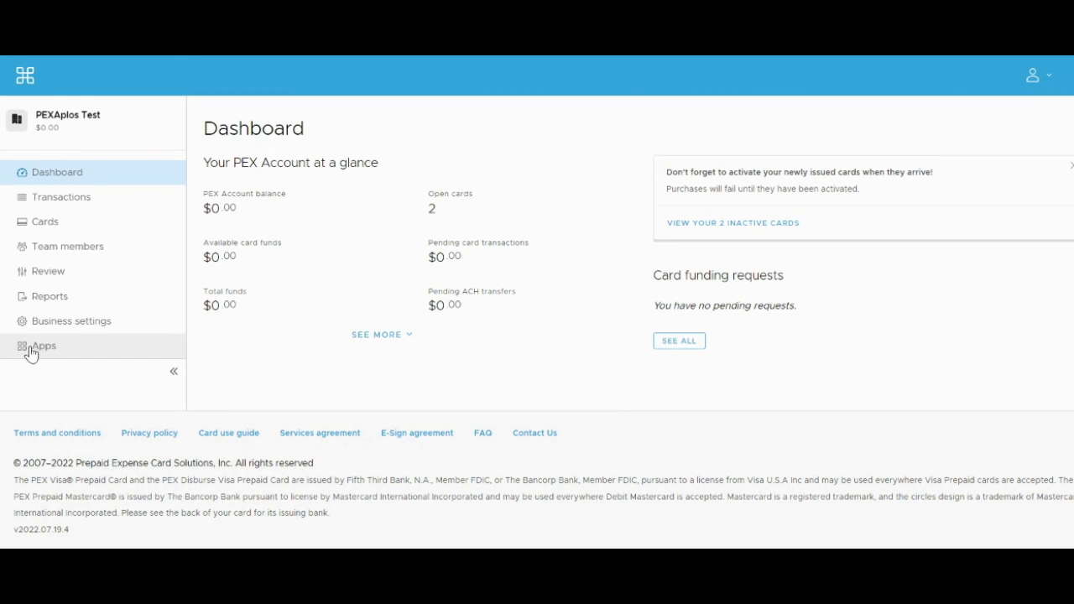
Step: Go to Apps, show the Available tab, and scroll down to the QuickBooks Desktop connector card
{"action": "left_click", "coordinate": [94, 352]}
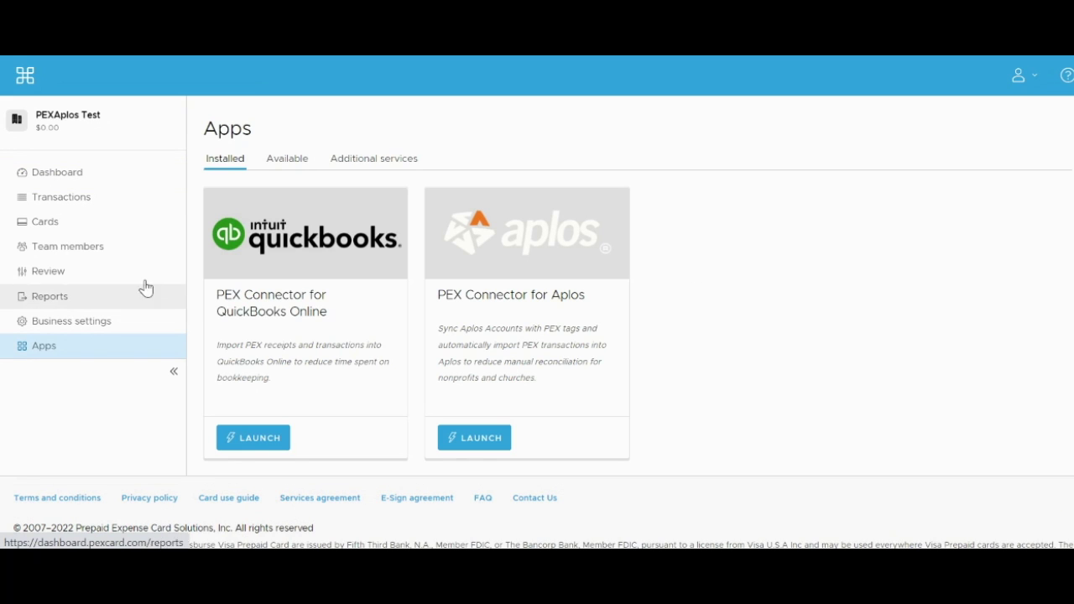
{"action": "left_click", "coordinate": [290, 167]}
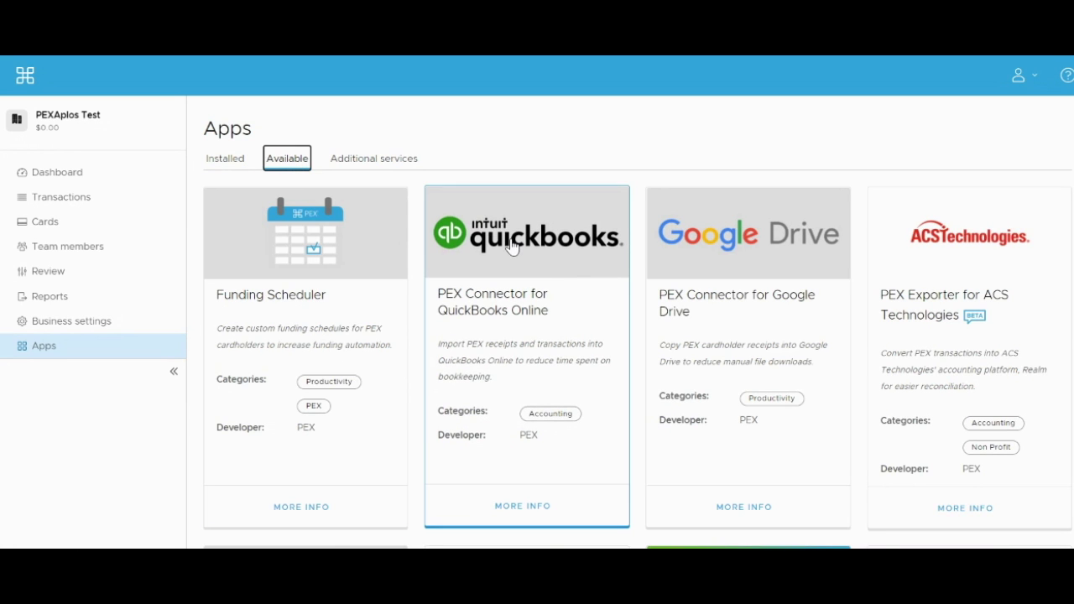
{"action": "scroll", "coordinate": [577, 271], "scroll_direction": "down", "scroll_amount": 5}
{"action": "scroll", "coordinate": [613, 286], "scroll_direction": "down", "scroll_amount": 4}
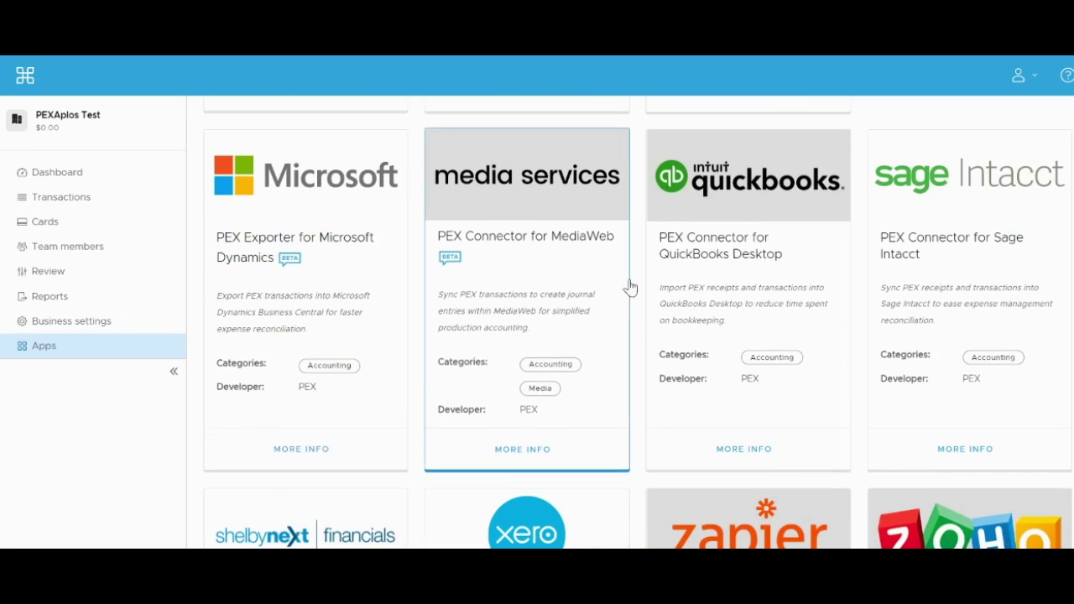
Step: Open the QuickBooks Desktop connector details and install the PEX Connector
{"action": "left_click", "coordinate": [765, 278]}
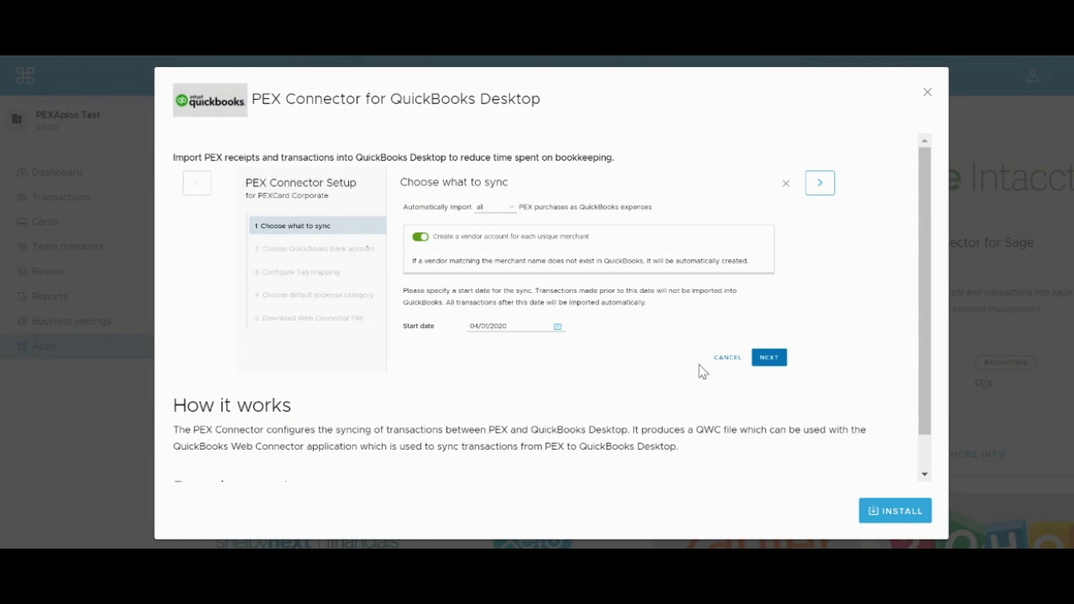
{"action": "left_click", "coordinate": [914, 515]}
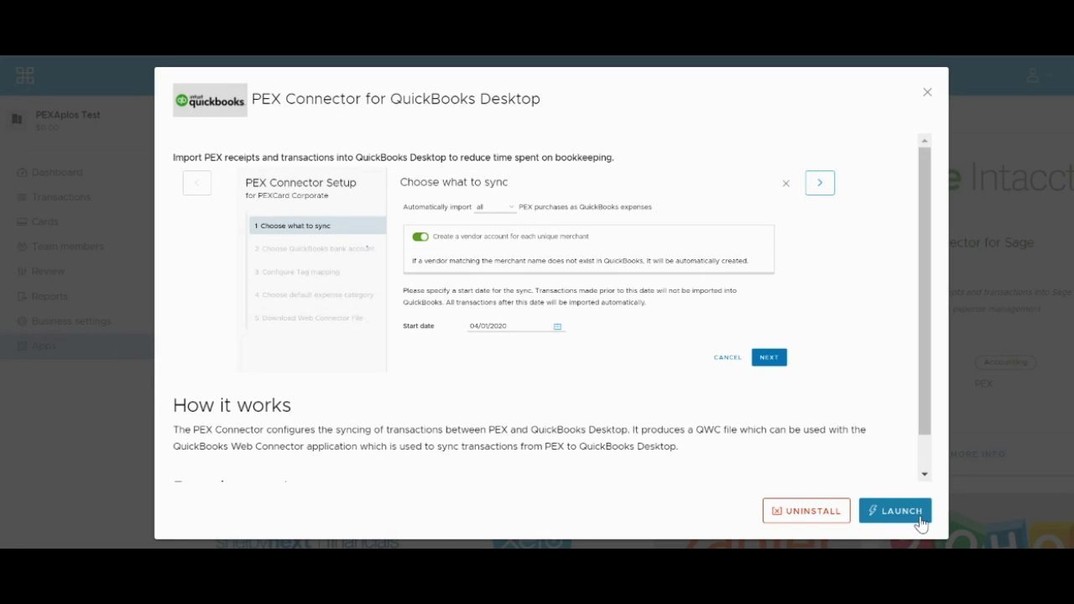
{"action": "left_click", "coordinate": [917, 519]}
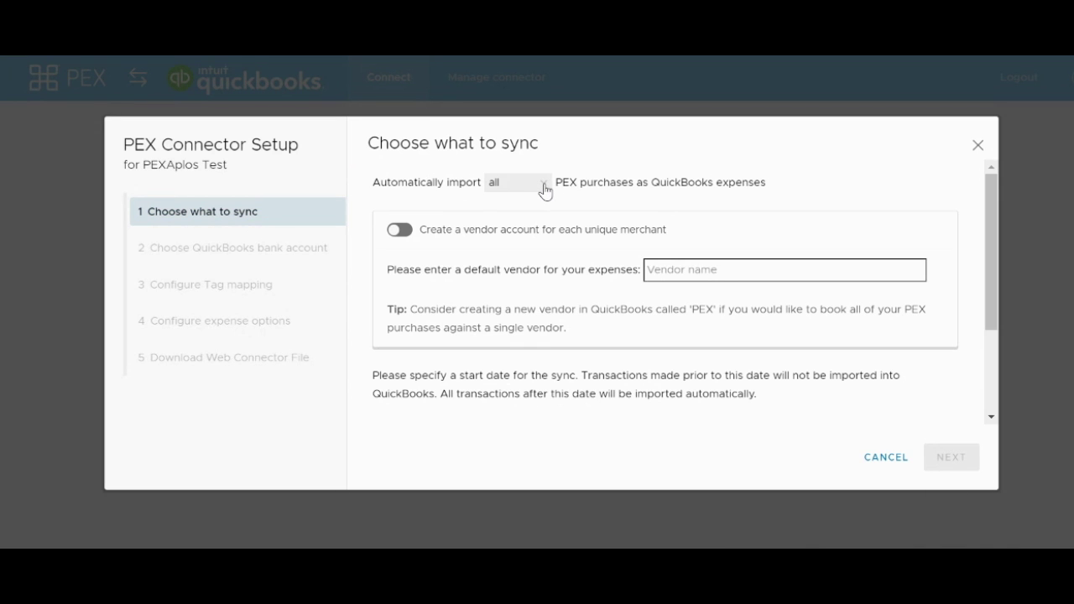
Step: Set automatic import to approved purchases only and enable a vendor for each unique merchant
{"action": "left_click", "coordinate": [544, 190]}
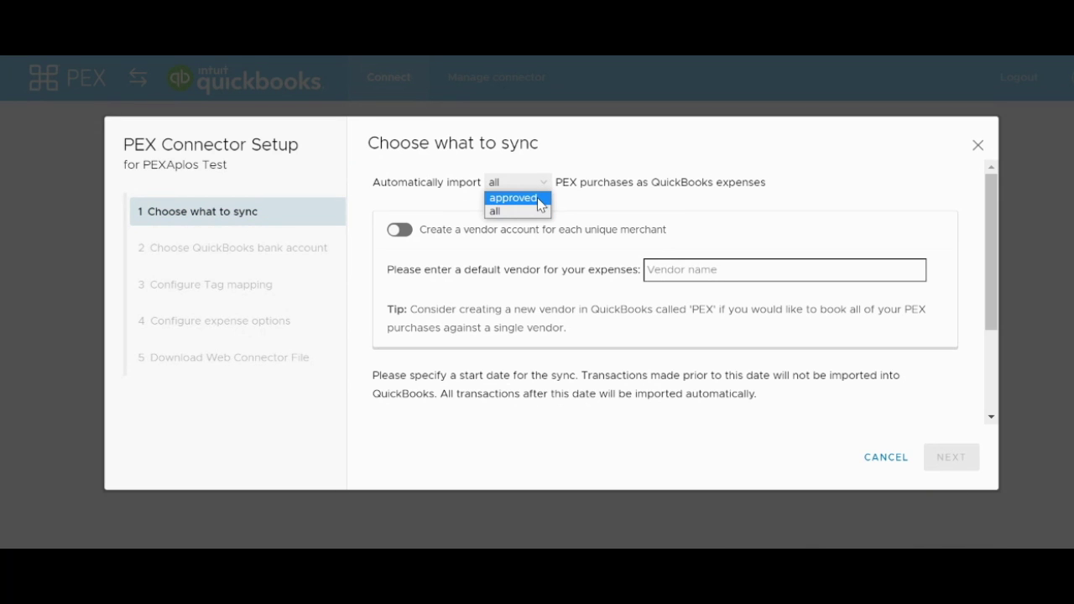
{"action": "left_click", "coordinate": [539, 199]}
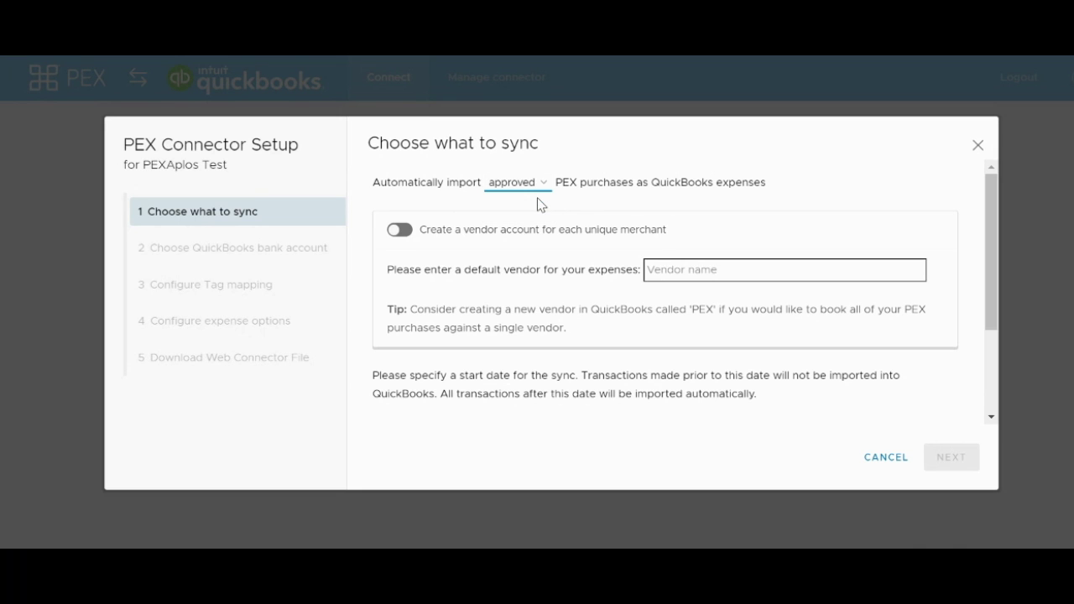
{"action": "left_click", "coordinate": [401, 230]}
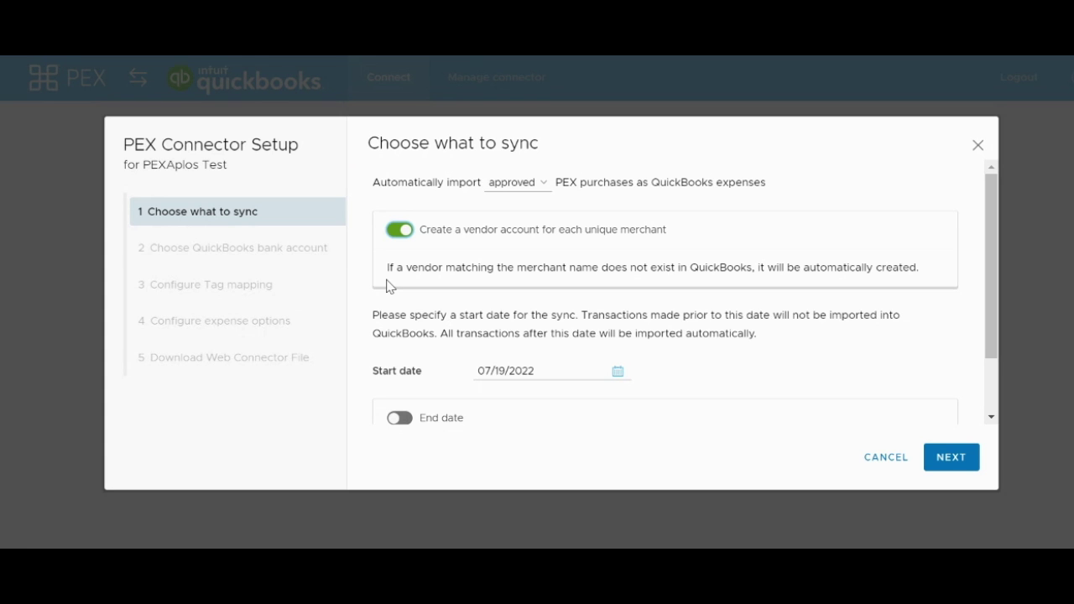
Step: Turn off per-merchant vendors, set the default vendor name to PEX, and leave End date off
{"action": "left_click", "coordinate": [399, 231]}
{"action": "left_click", "coordinate": [672, 275]}
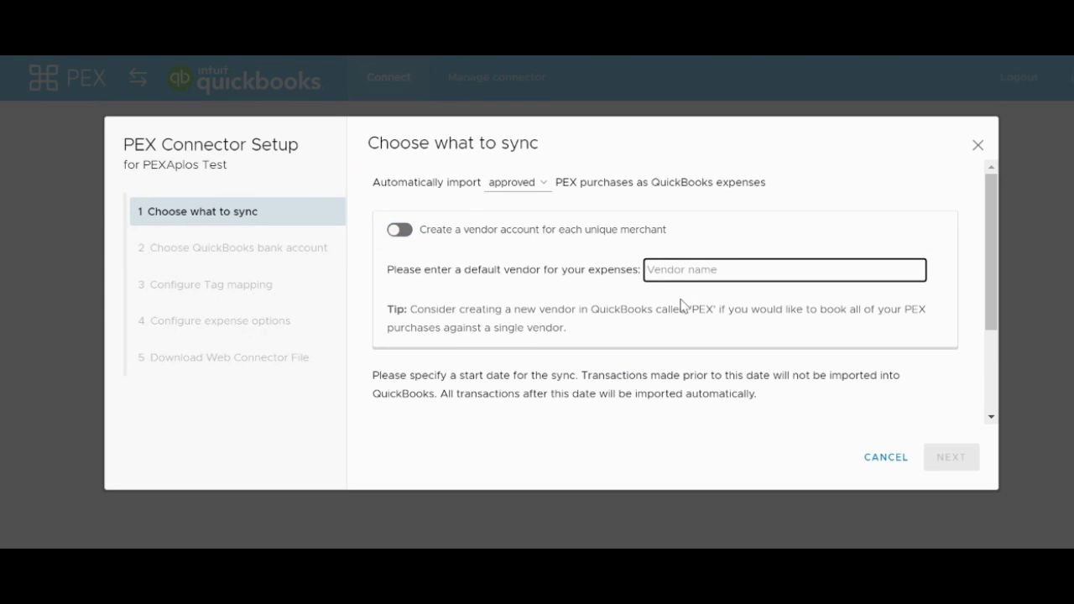
{"action": "type", "text": "PEX"}
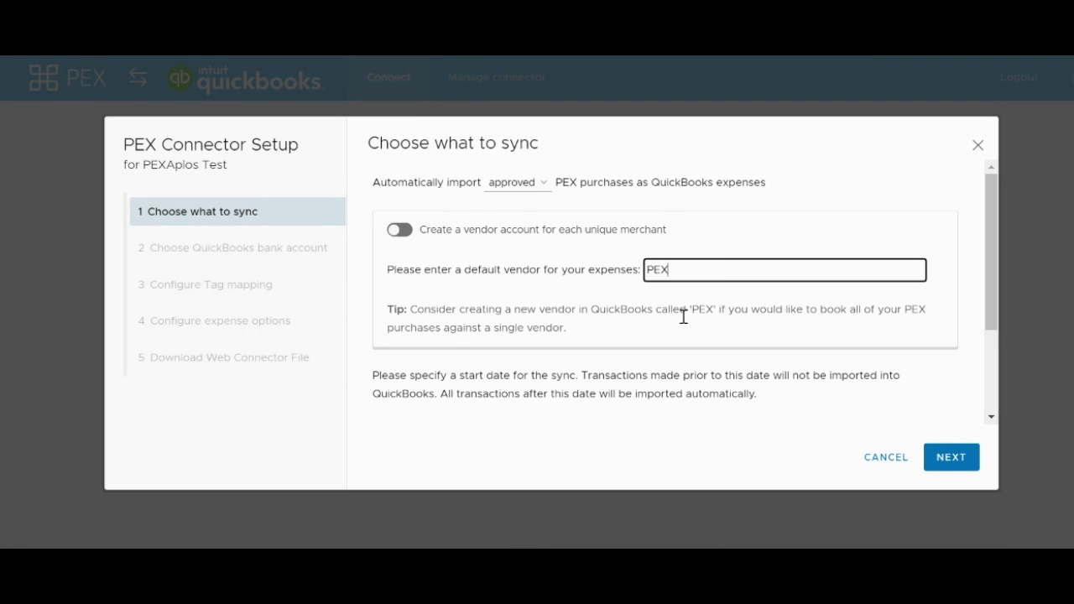
{"action": "scroll", "coordinate": [688, 331], "scroll_direction": "down", "scroll_amount": 2}
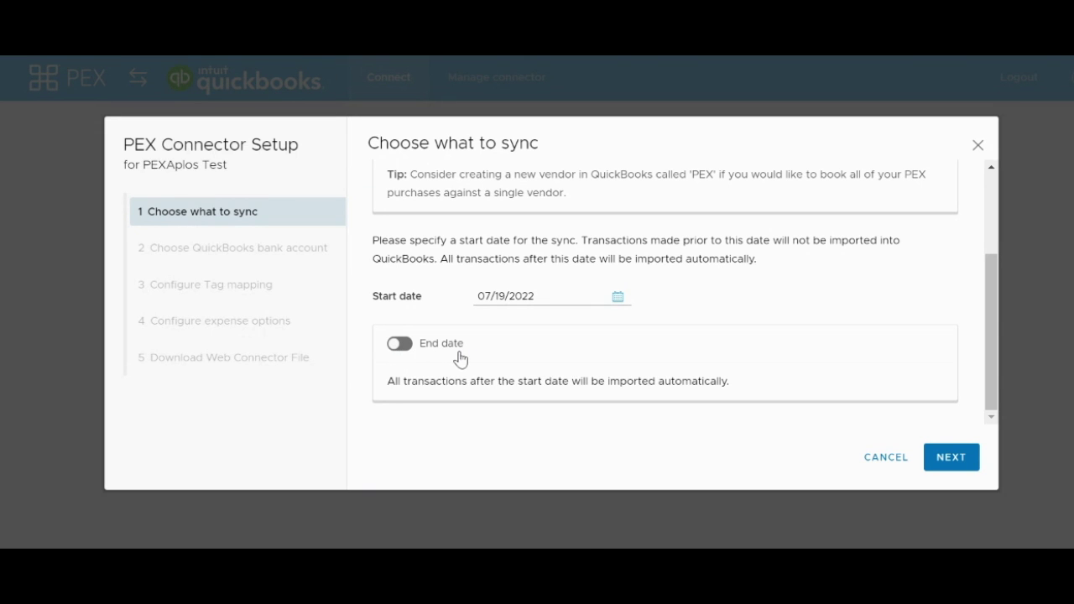
{"action": "left_click", "coordinate": [405, 348]}
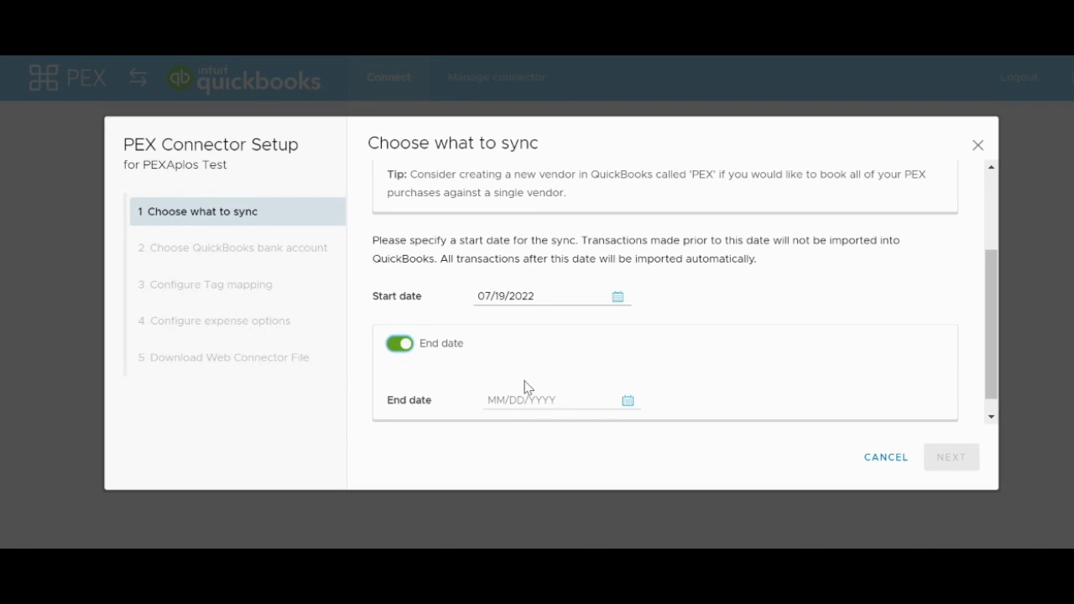
{"action": "left_click", "coordinate": [403, 347]}
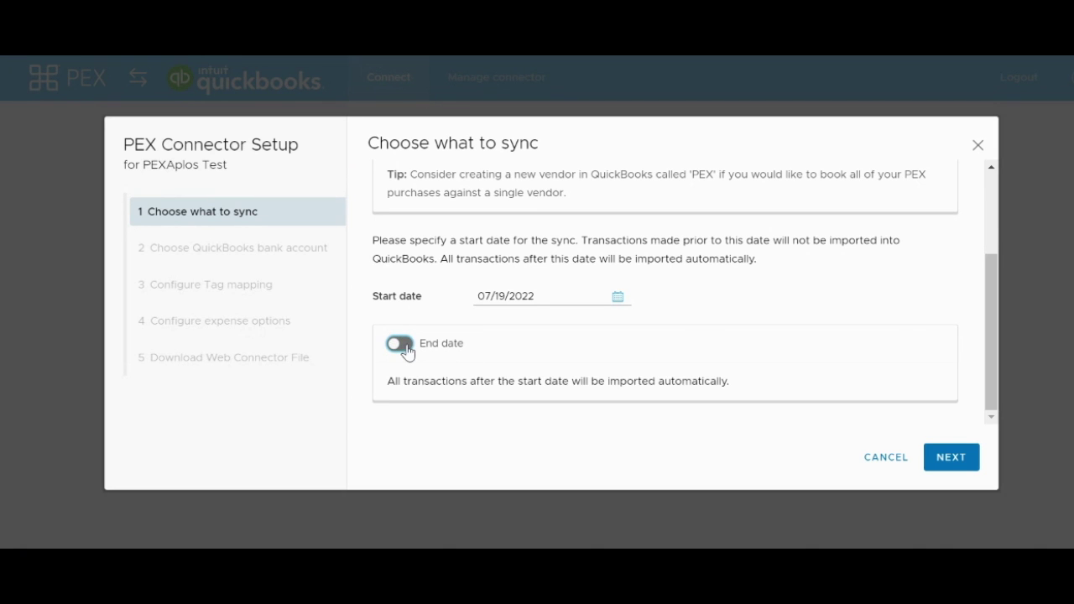
Step: Set the QuickBooks bank account to Wells Fargo 1
{"action": "left_click", "coordinate": [950, 456]}
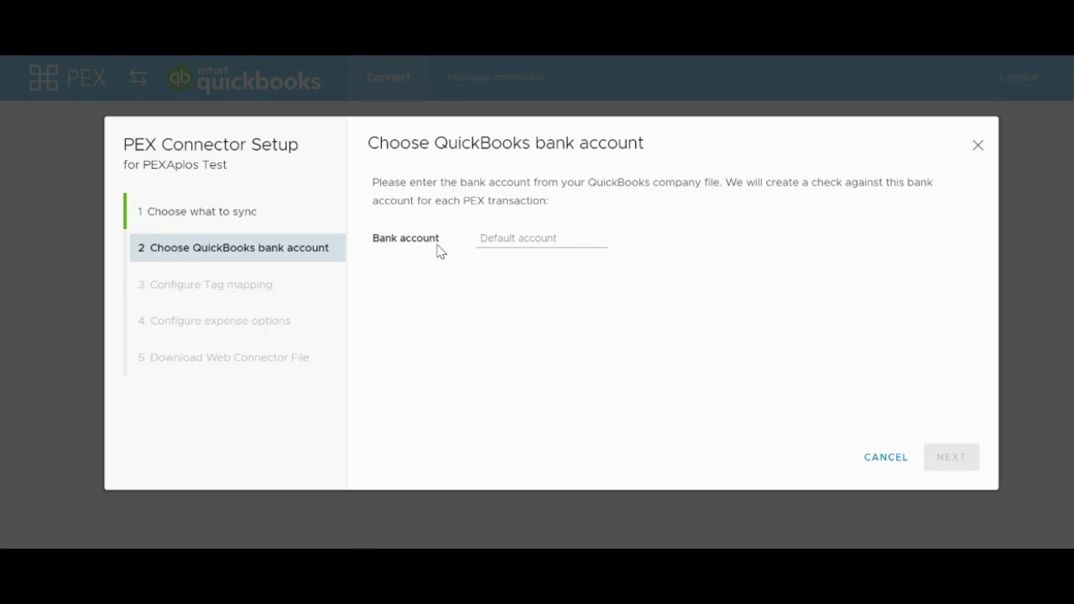
{"action": "left_click", "coordinate": [523, 242]}
{"action": "type", "text": "W"}
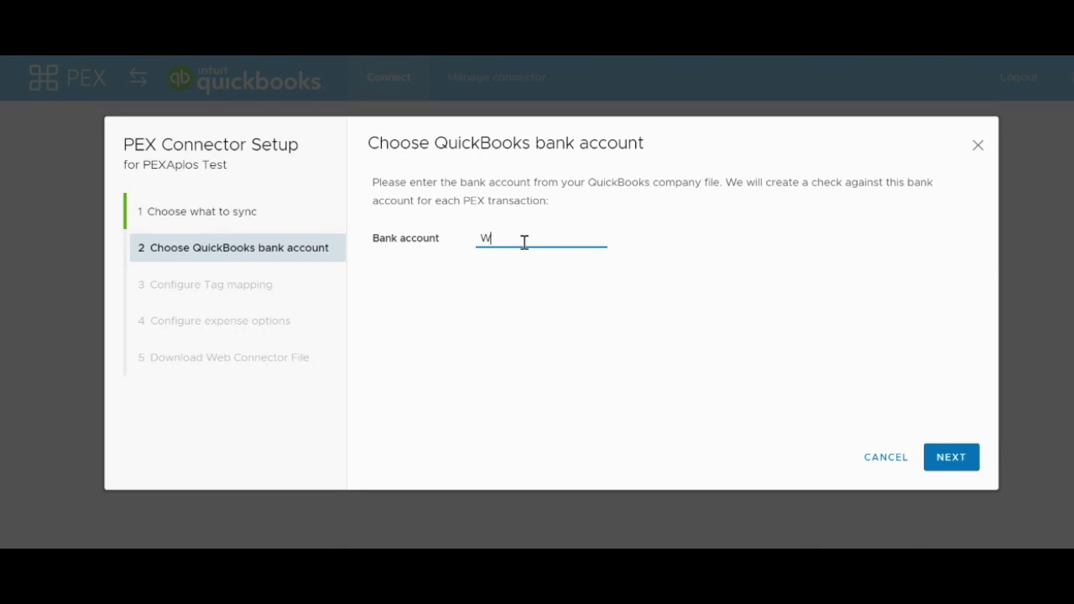
{"action": "type", "text": "ells Fargo 1"}
{"action": "left_click", "coordinate": [559, 287]}
Step: Map Expense account to the Account* tag and Expense class to the Fund* tag
{"action": "left_click", "coordinate": [952, 458]}
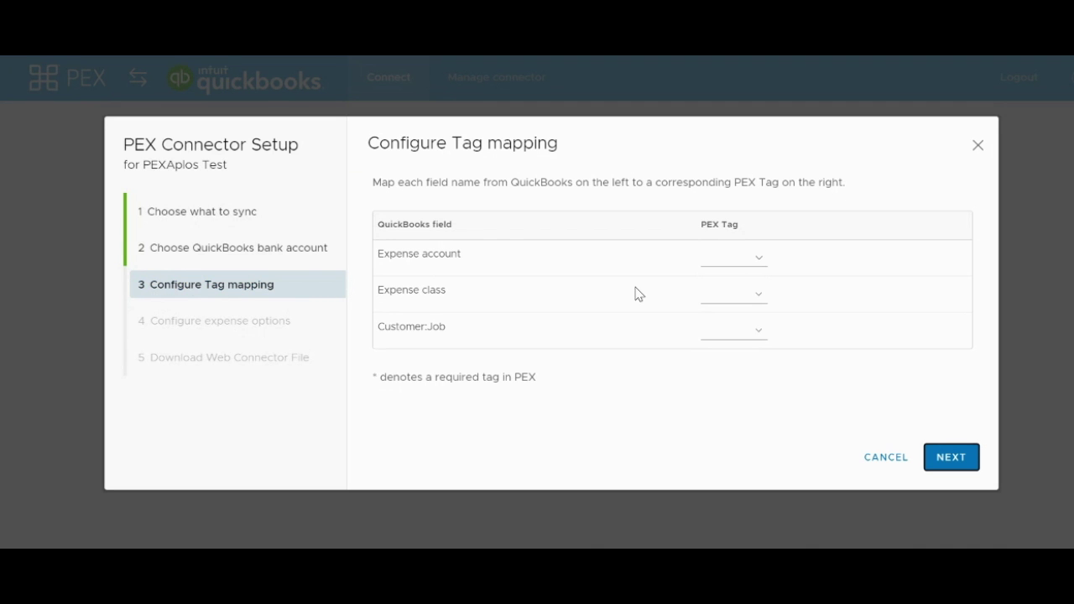
{"action": "left_click", "coordinate": [735, 261]}
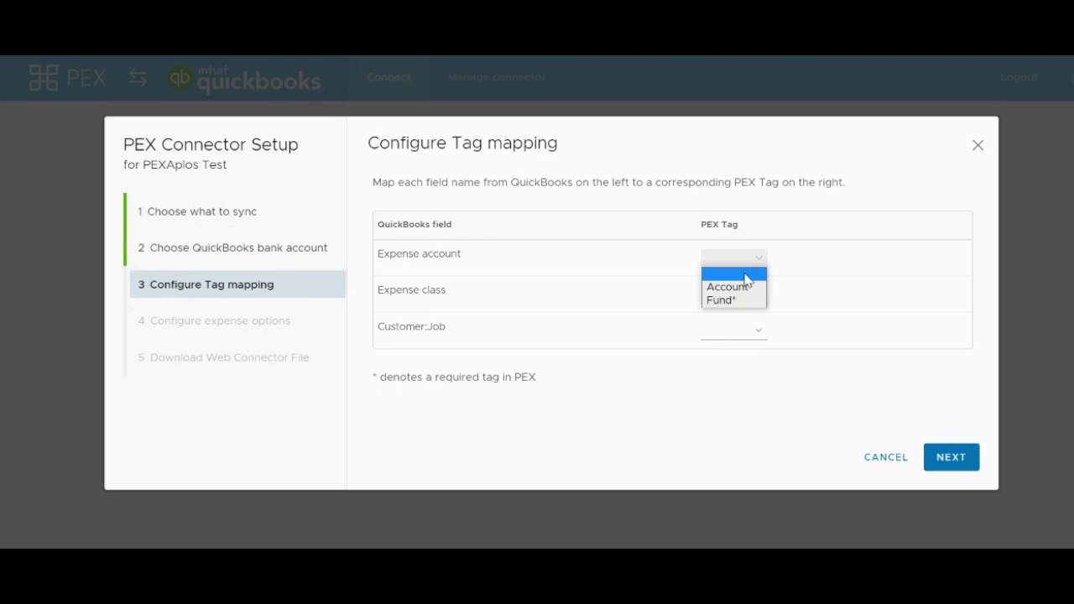
{"action": "left_click", "coordinate": [746, 287]}
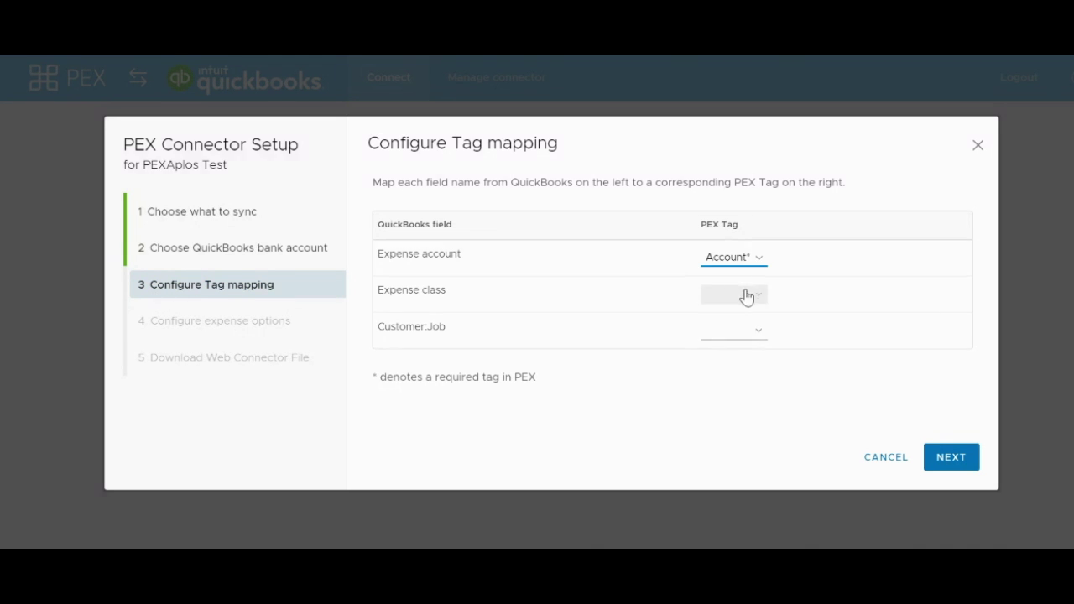
{"action": "left_click", "coordinate": [746, 297]}
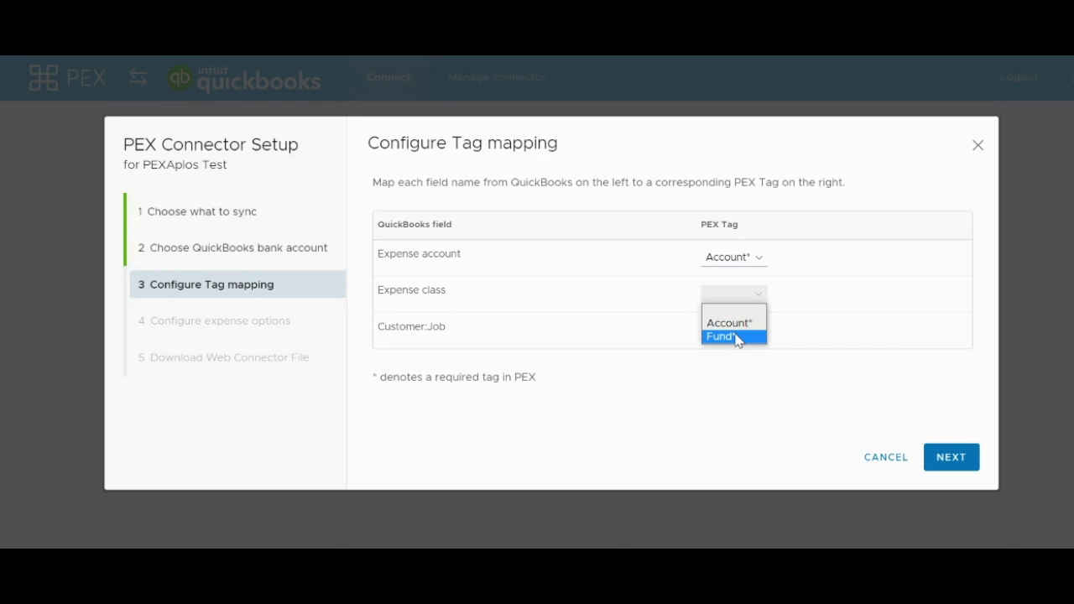
{"action": "left_click", "coordinate": [735, 336]}
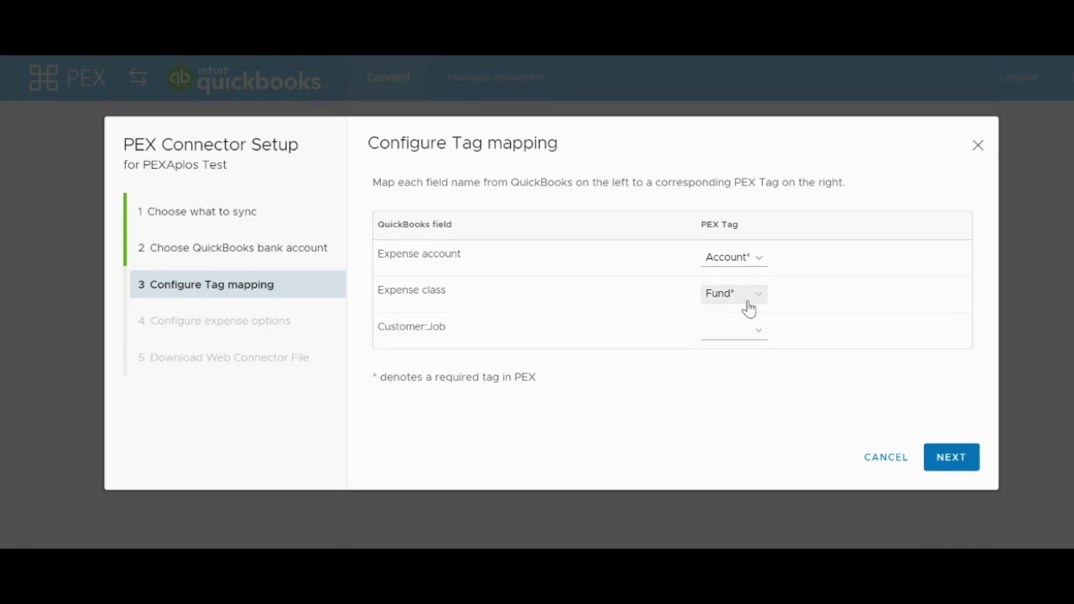
{"action": "left_click", "coordinate": [731, 302]}
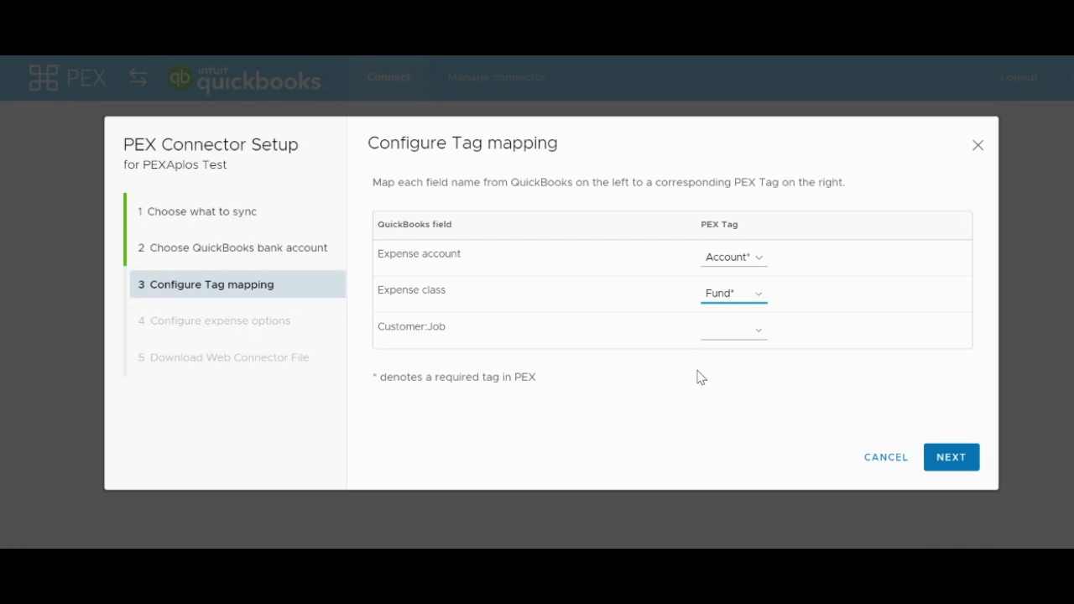
{"action": "left_click", "coordinate": [951, 459]}
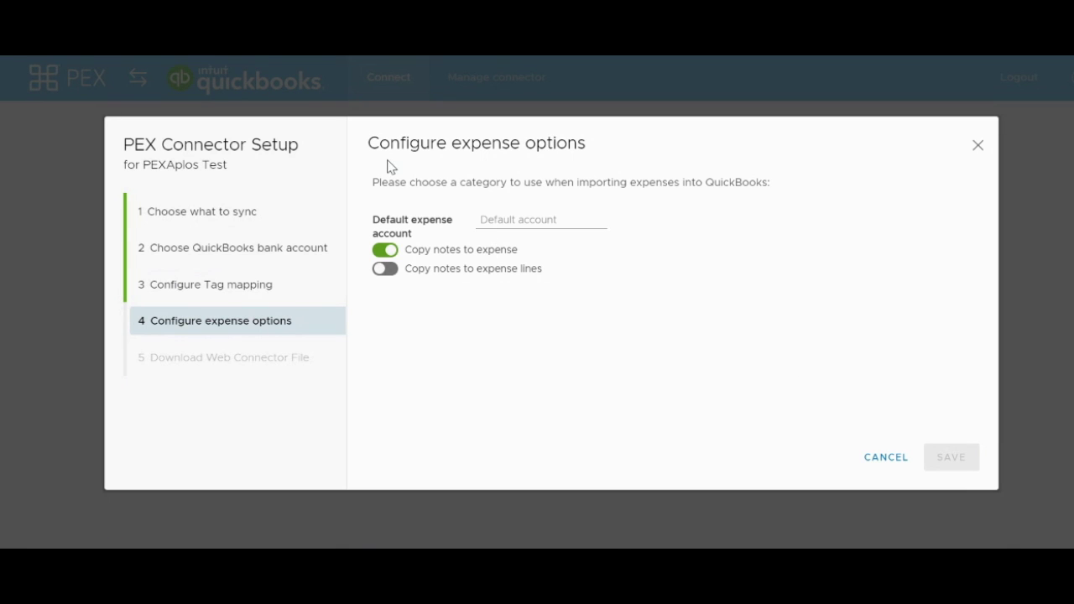
Step: Choose Uncategorized as the default expense account
{"action": "left_click", "coordinate": [521, 218]}
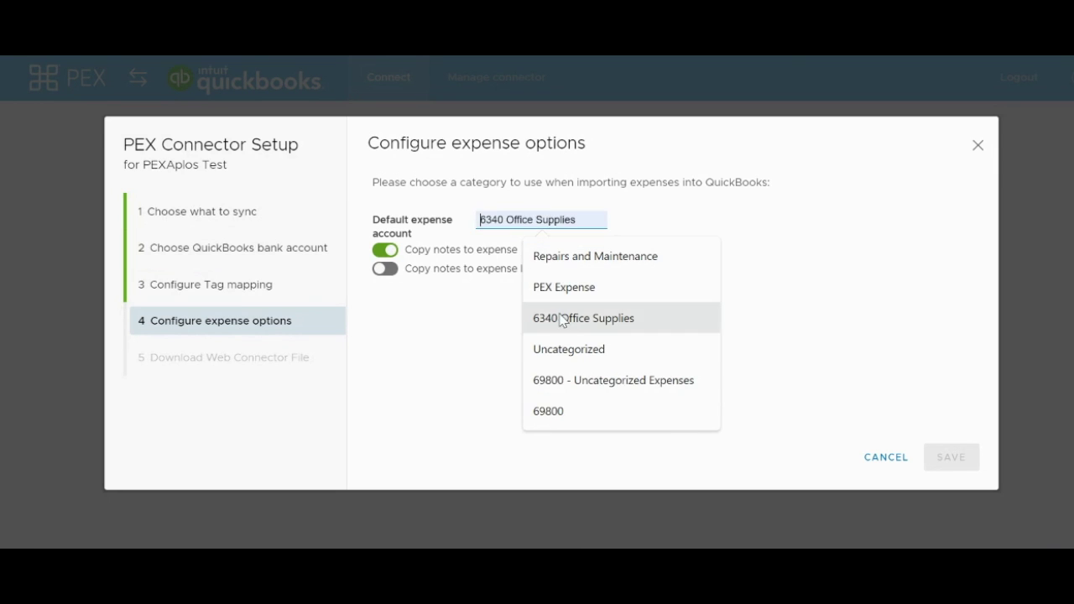
{"action": "left_click", "coordinate": [570, 349]}
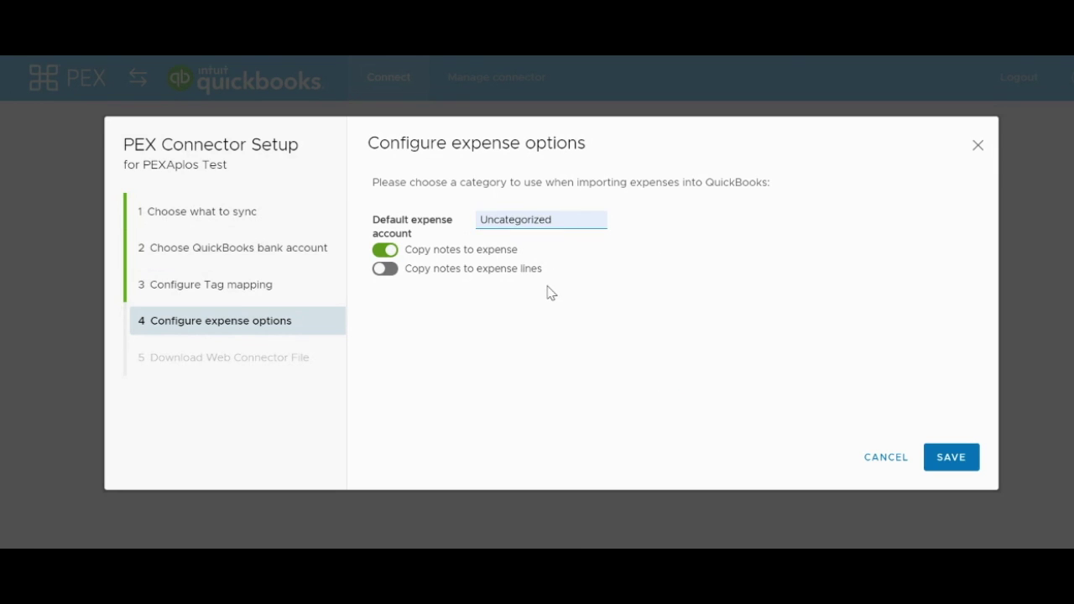
{"action": "left_click", "coordinate": [549, 297]}
Step: Switch on Copy notes to expense lines and save the expense options
{"action": "left_click", "coordinate": [390, 273]}
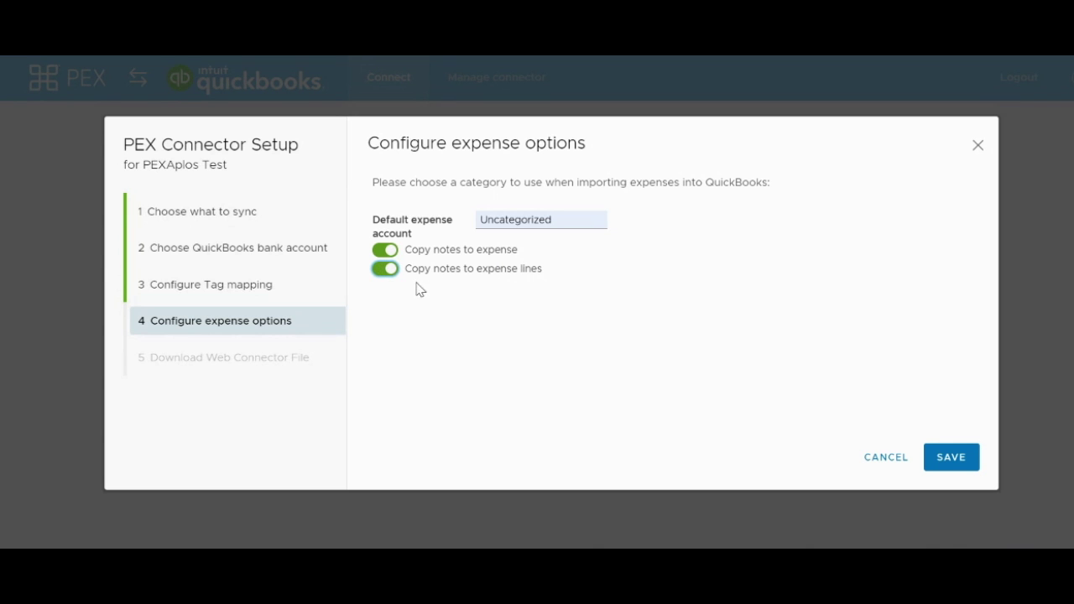
{"action": "left_click", "coordinate": [392, 274]}
{"action": "left_click", "coordinate": [386, 273]}
{"action": "left_click", "coordinate": [949, 462]}
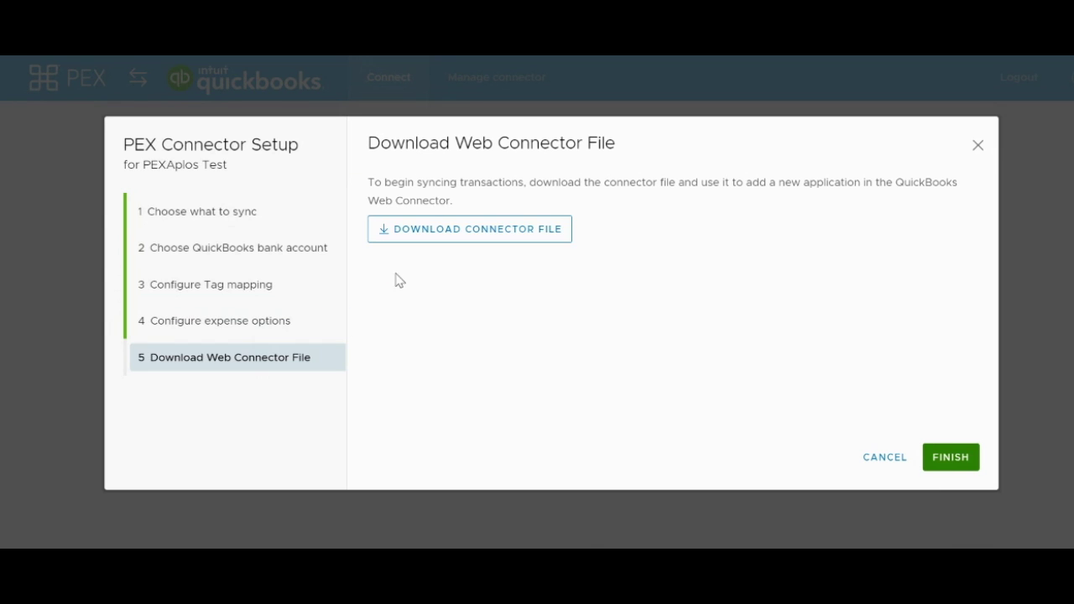
Step: Download the Web Connector .qwc file and finish the PEX connector wizard
{"action": "left_click", "coordinate": [438, 232]}
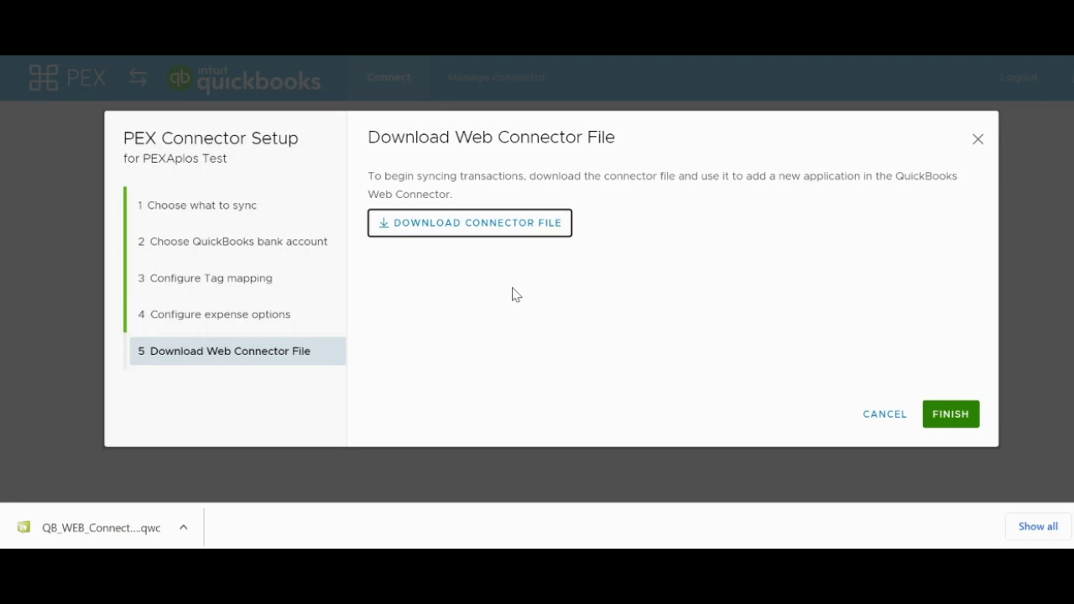
{"action": "left_click", "coordinate": [950, 416]}
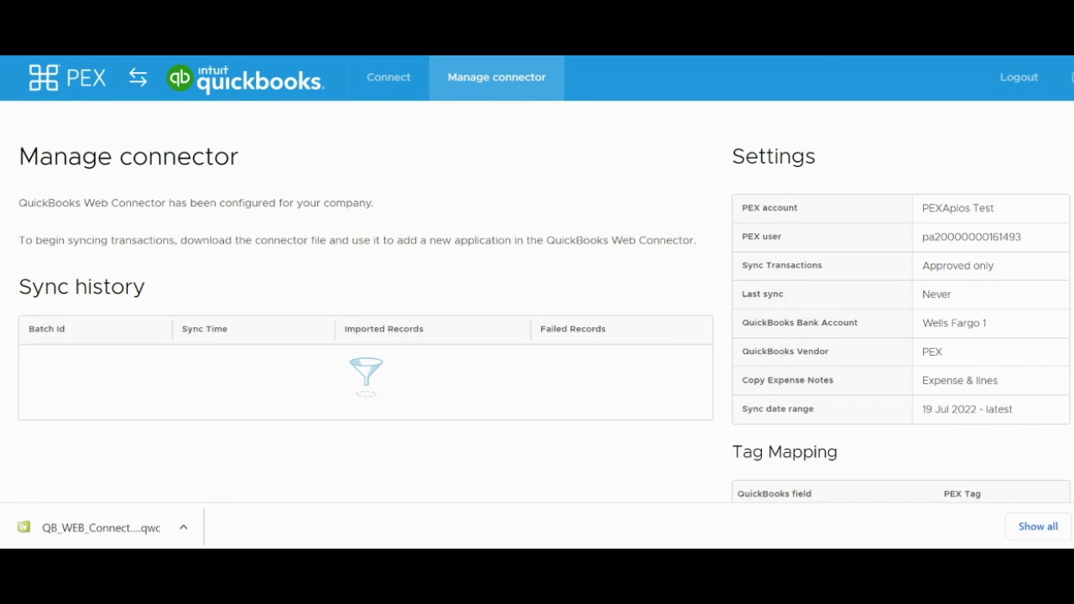
Step: In QuickBooks Desktop, open the Web Connector via File > App Management > Update Web Services
{"action": "mouse_move", "coordinate": [529, 548]}
{"action": "left_click", "coordinate": [530, 495]}
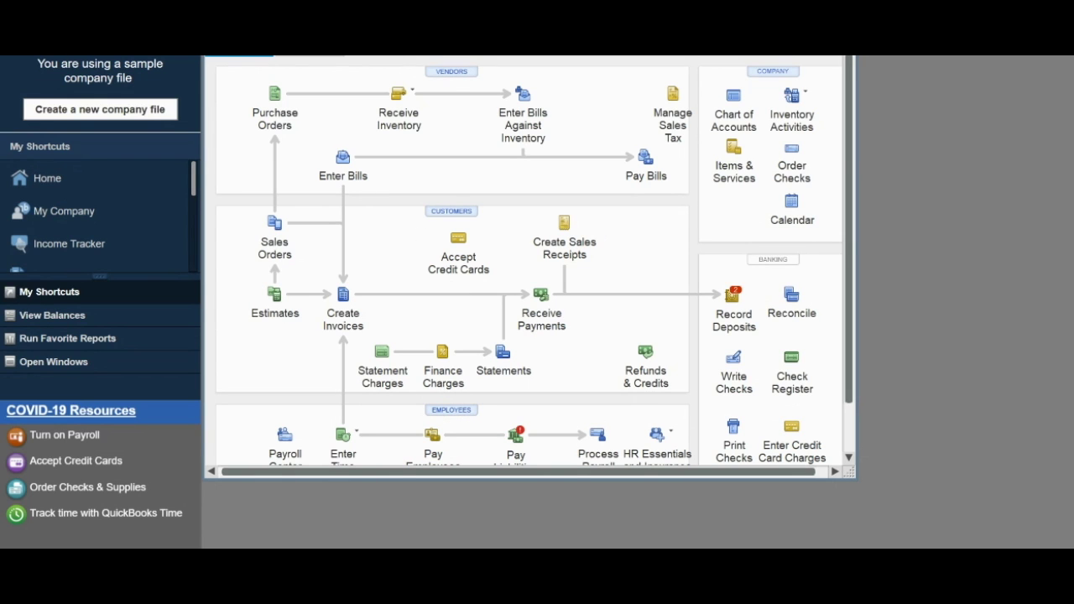
{"action": "key", "text": "alt+f"}
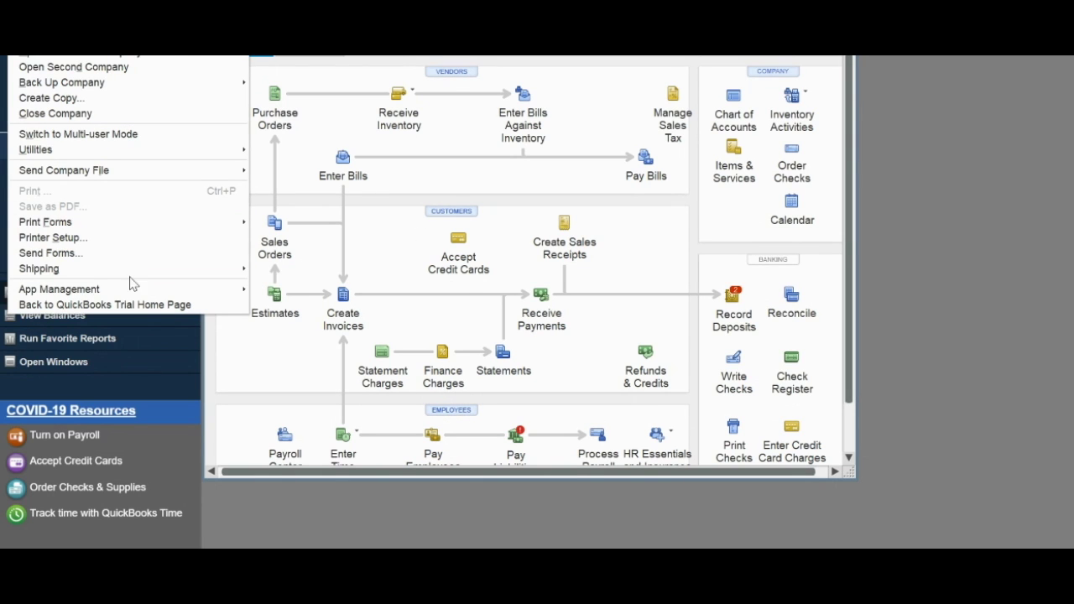
{"action": "mouse_move", "coordinate": [228, 292]}
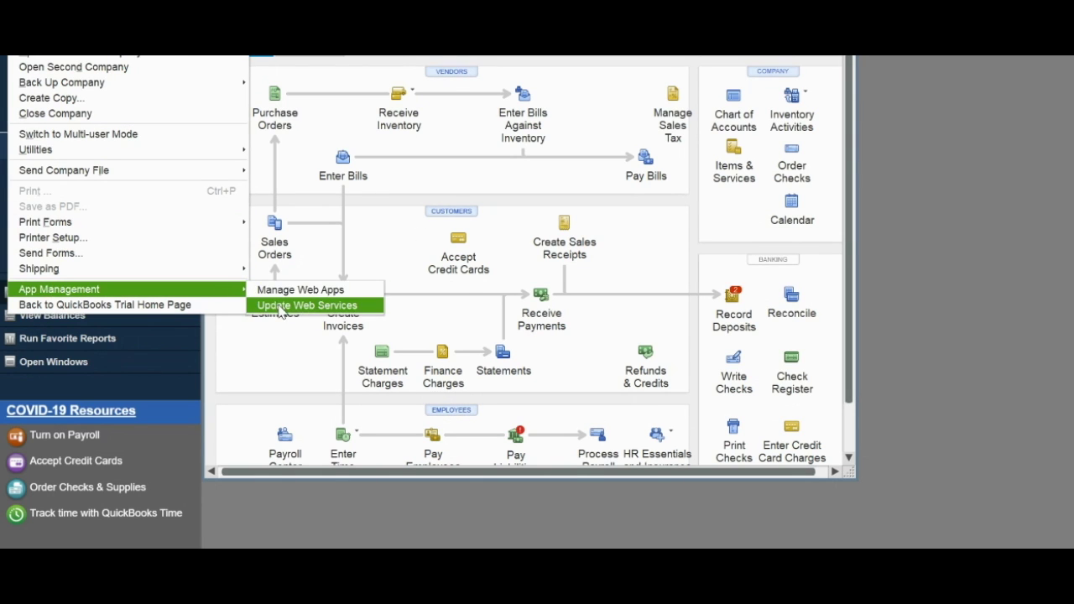
{"action": "left_click", "coordinate": [279, 307]}
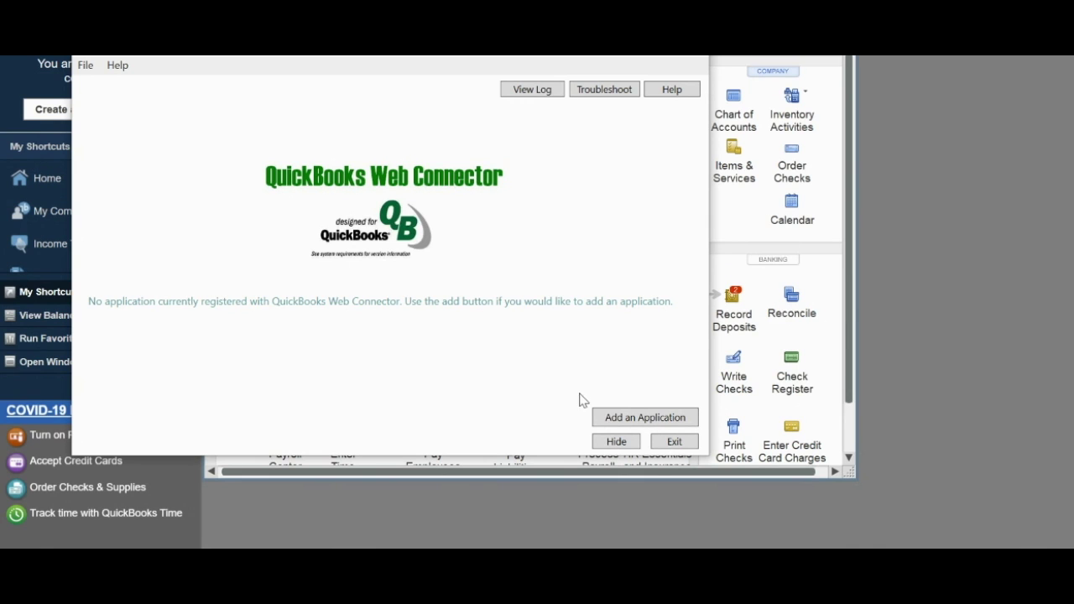
Step: Add a new Web Connector application from the QB_WEB_Connector (5) file
{"action": "left_click", "coordinate": [619, 419]}
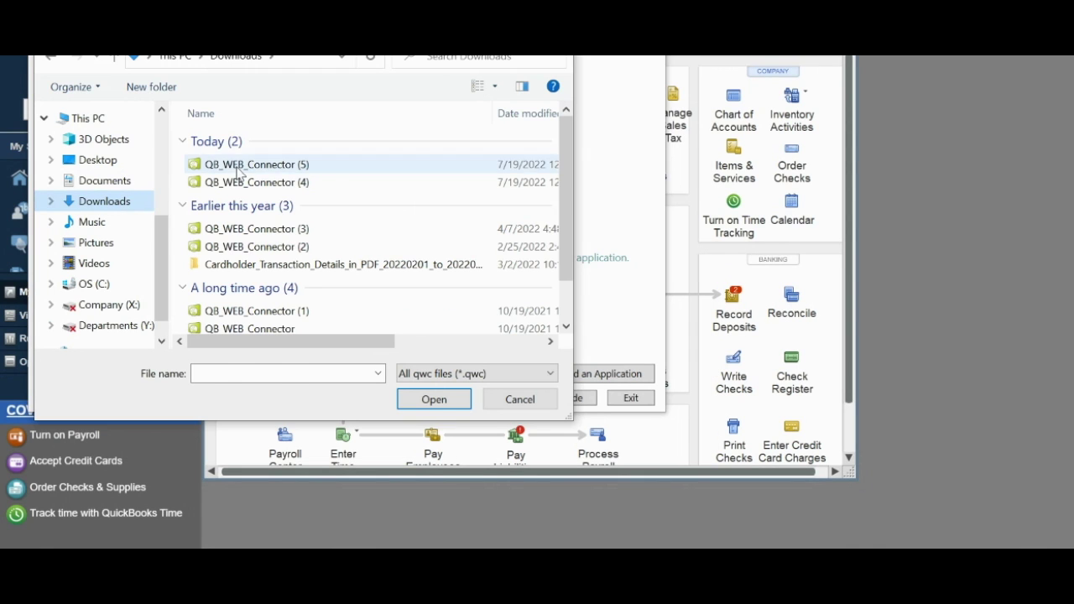
{"action": "left_click", "coordinate": [335, 164]}
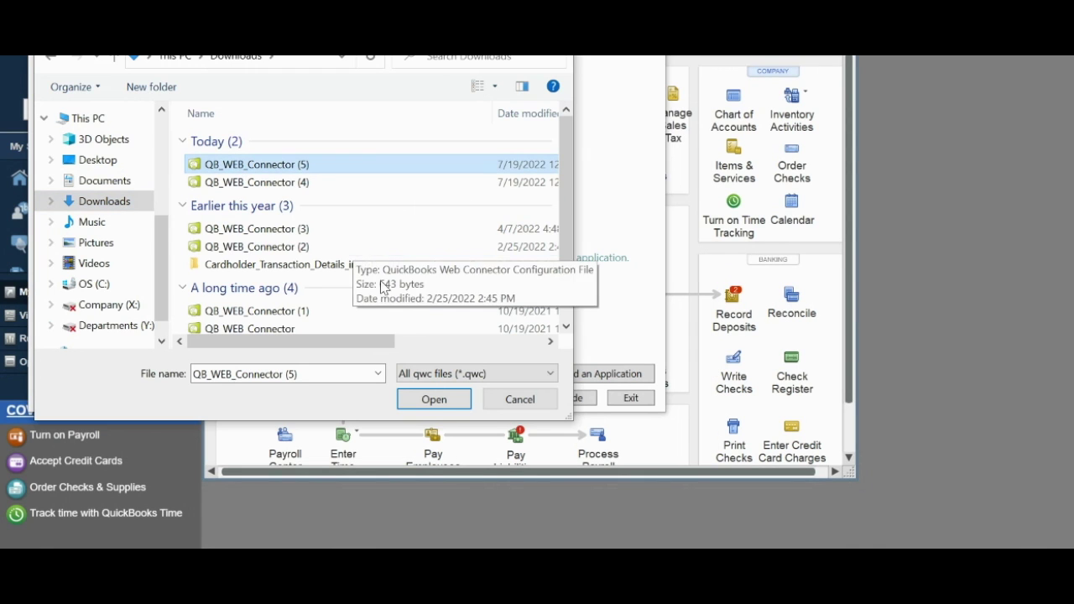
{"action": "left_click", "coordinate": [443, 404]}
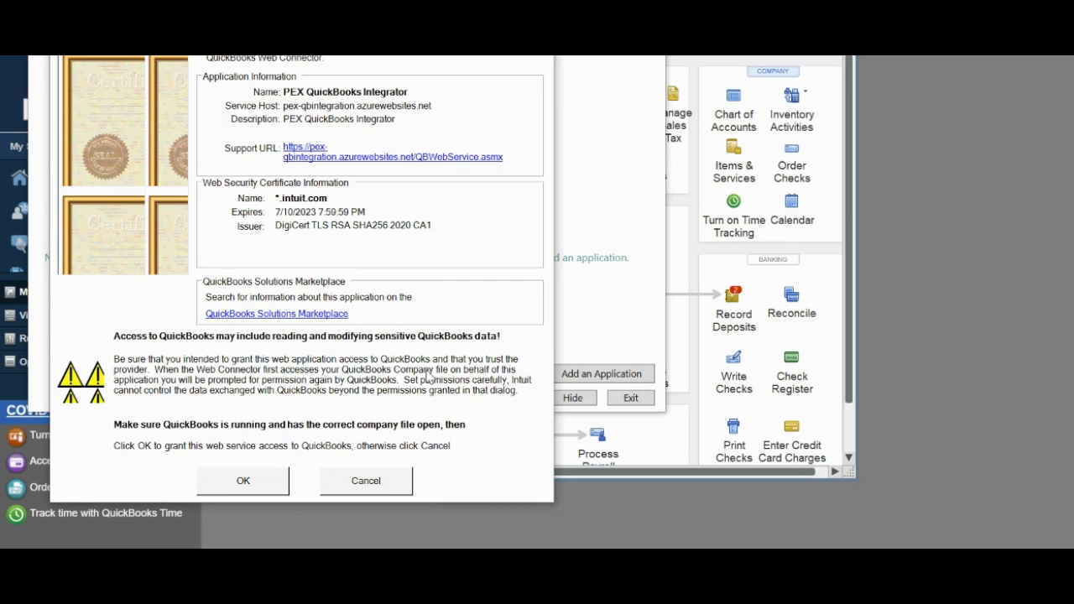
Step: Grant 'Yes, always' access, even when QuickBooks isn't running, and continue
{"action": "left_click", "coordinate": [252, 478]}
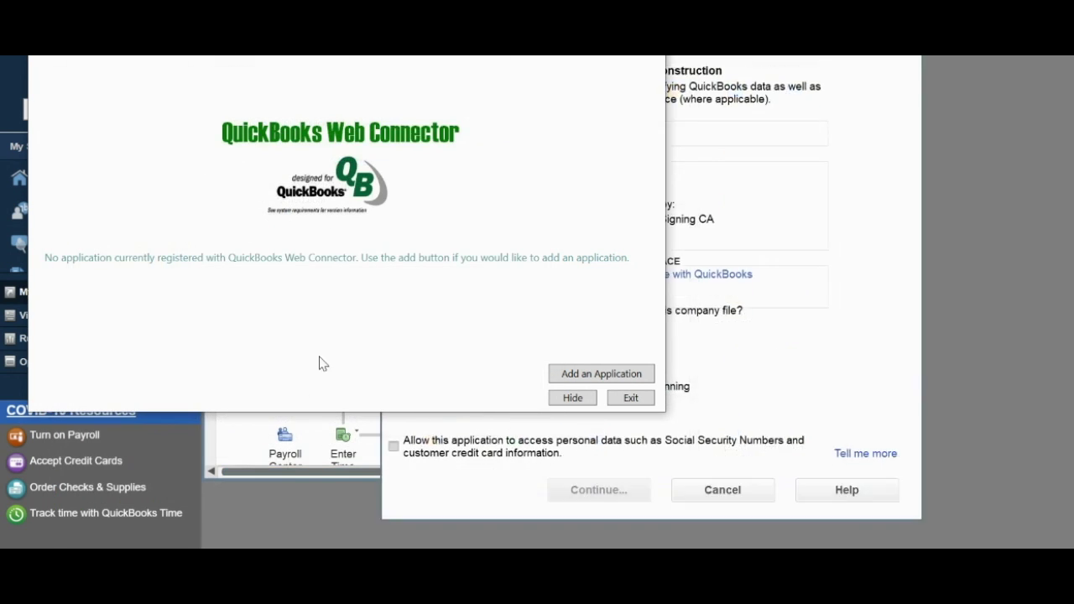
{"action": "left_click", "coordinate": [722, 353]}
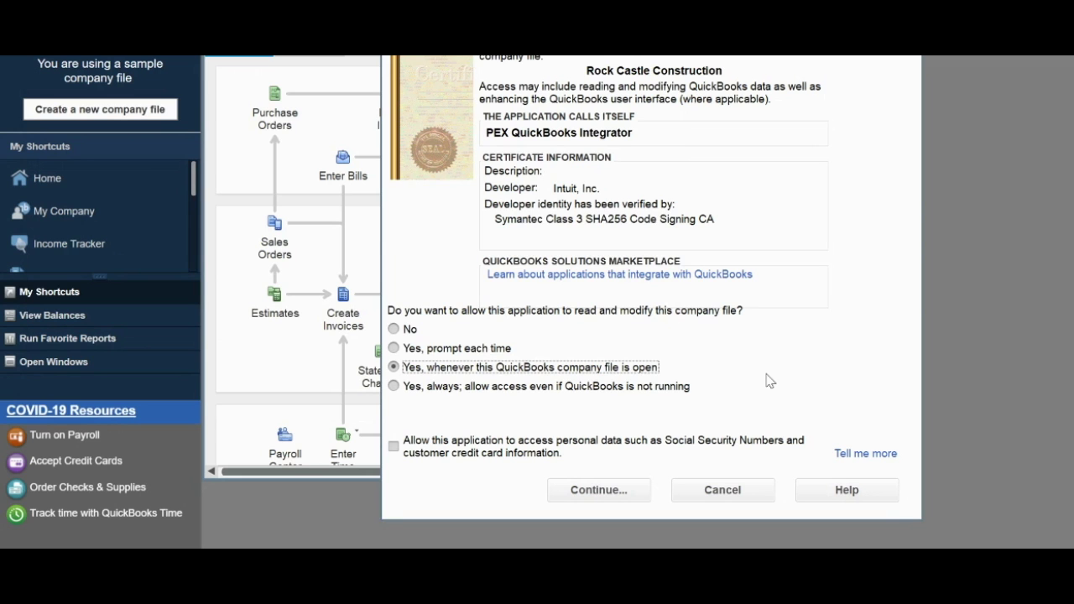
{"action": "left_click", "coordinate": [395, 387]}
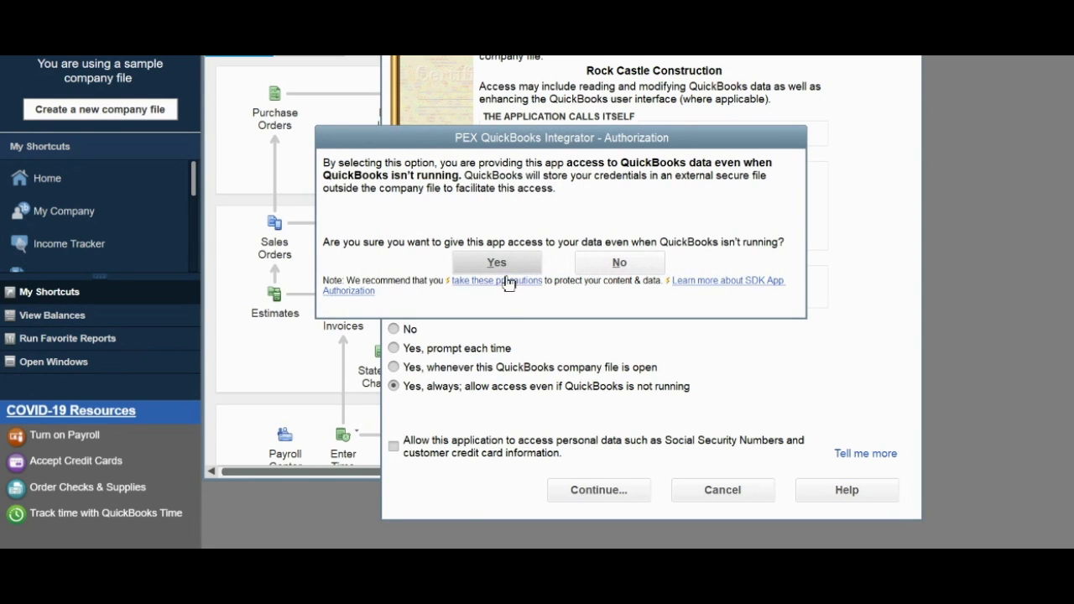
{"action": "left_click", "coordinate": [497, 263]}
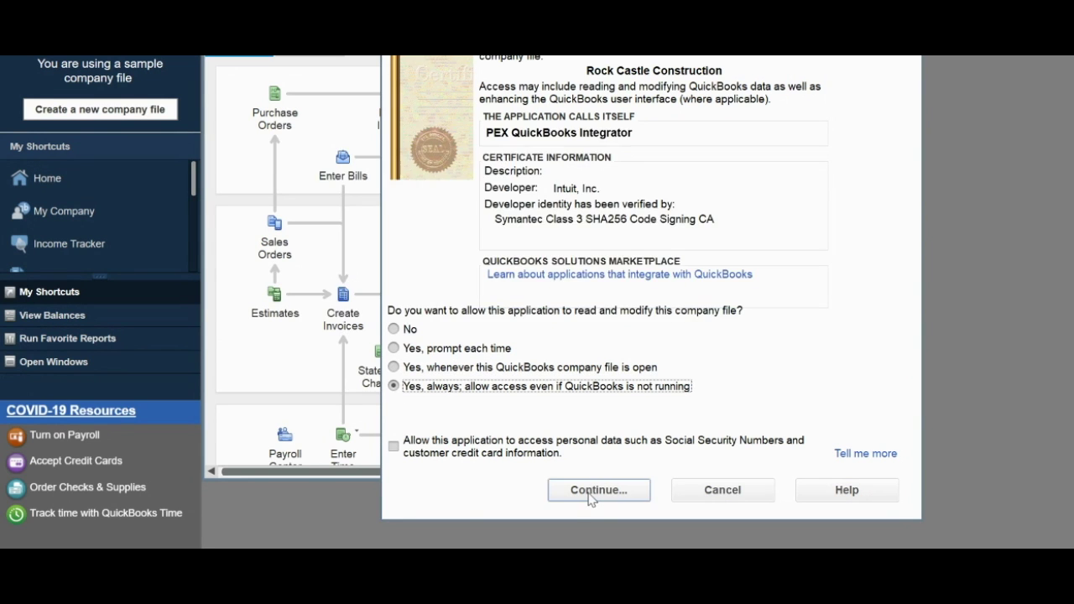
{"action": "left_click", "coordinate": [601, 491]}
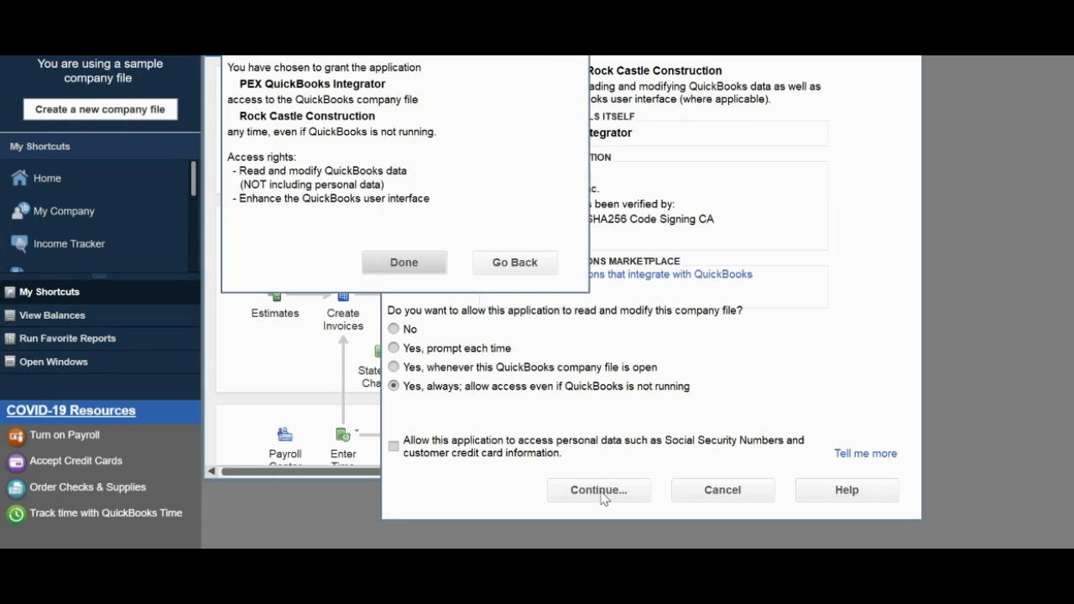
Step: Save the PEX QuickBooks Integrator's password and run Update Selected, which reports Authentication failed
{"action": "left_click", "coordinate": [430, 265]}
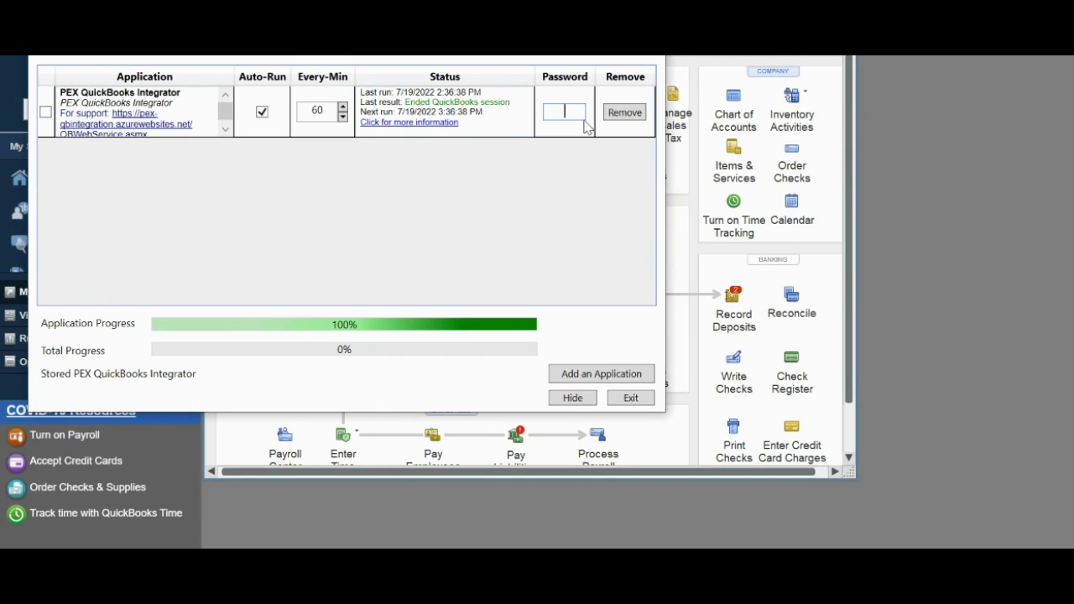
{"action": "type", "text": "********"}
{"action": "key", "text": "Return"}
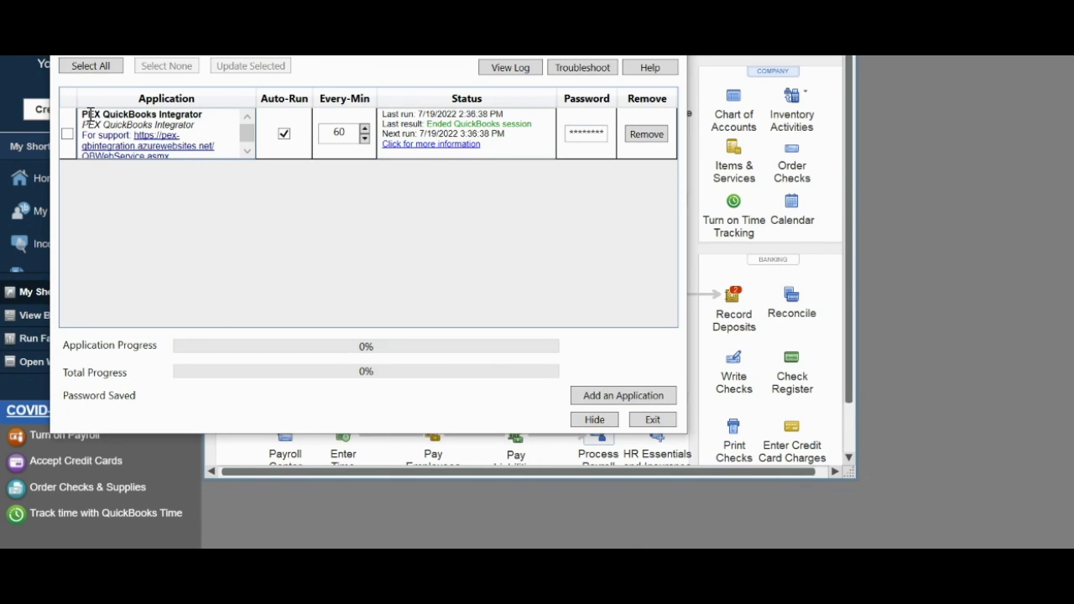
{"action": "left_click", "coordinate": [68, 135]}
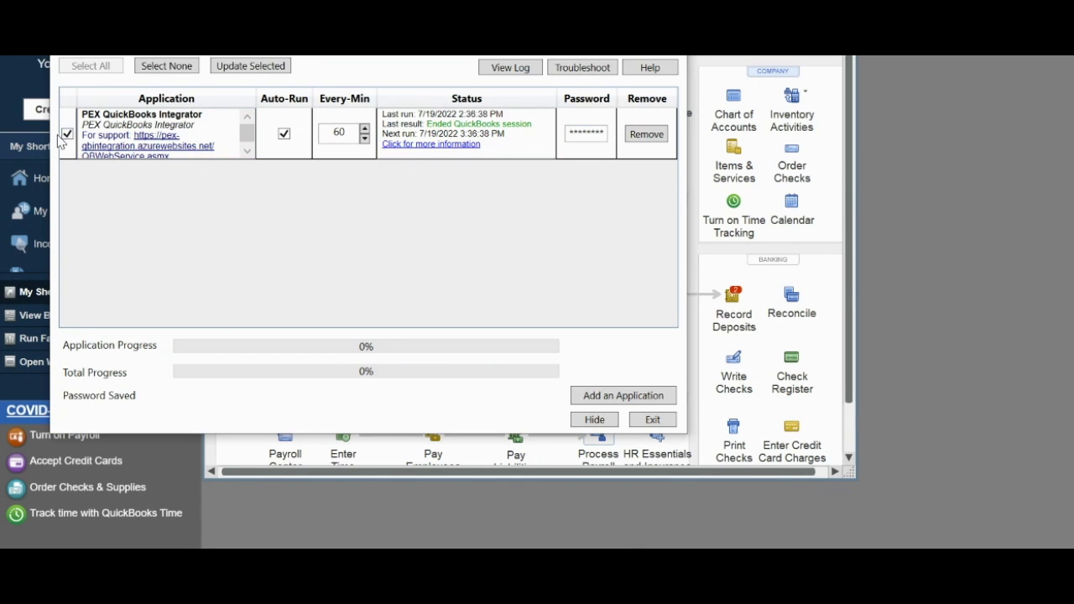
{"action": "left_click", "coordinate": [260, 72]}
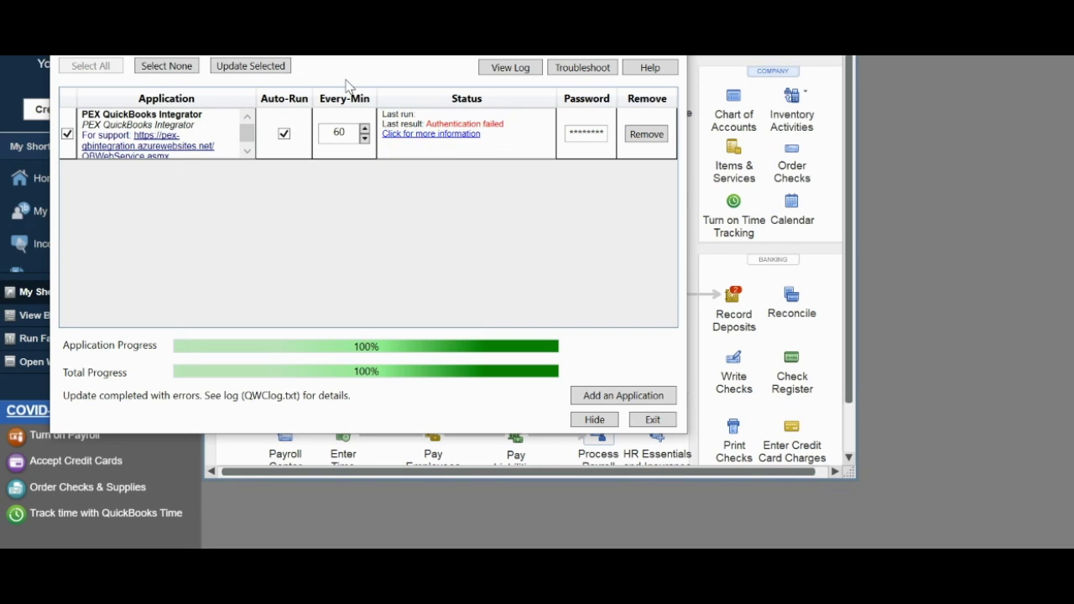